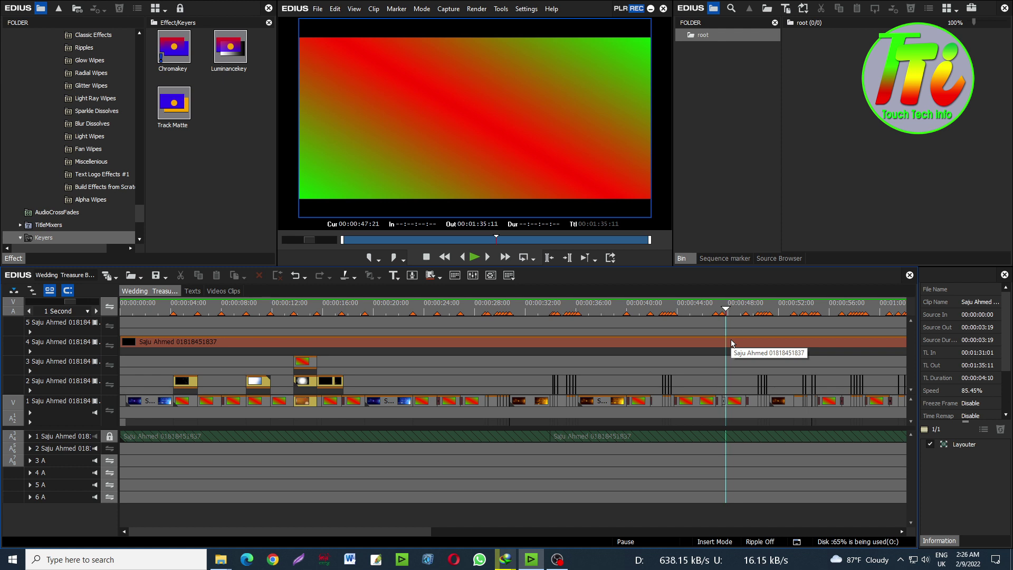
Scrub through the main wedding sequence up to about 1:09, and preview the opening clips around 14 and 10 seconds.
left_click_drag(391, 533, 453, 534)
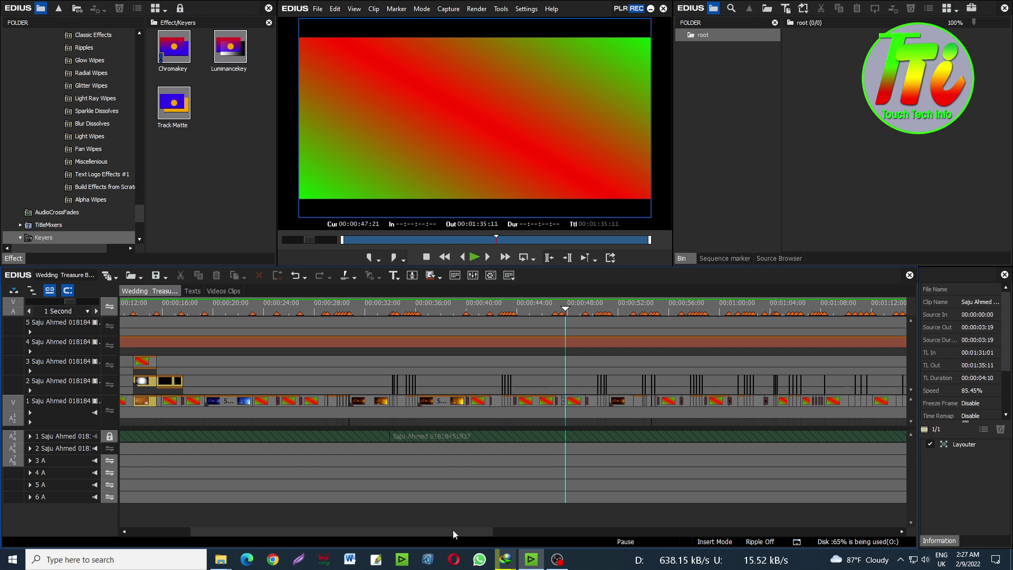
scroll(404, 533, "down", 3)
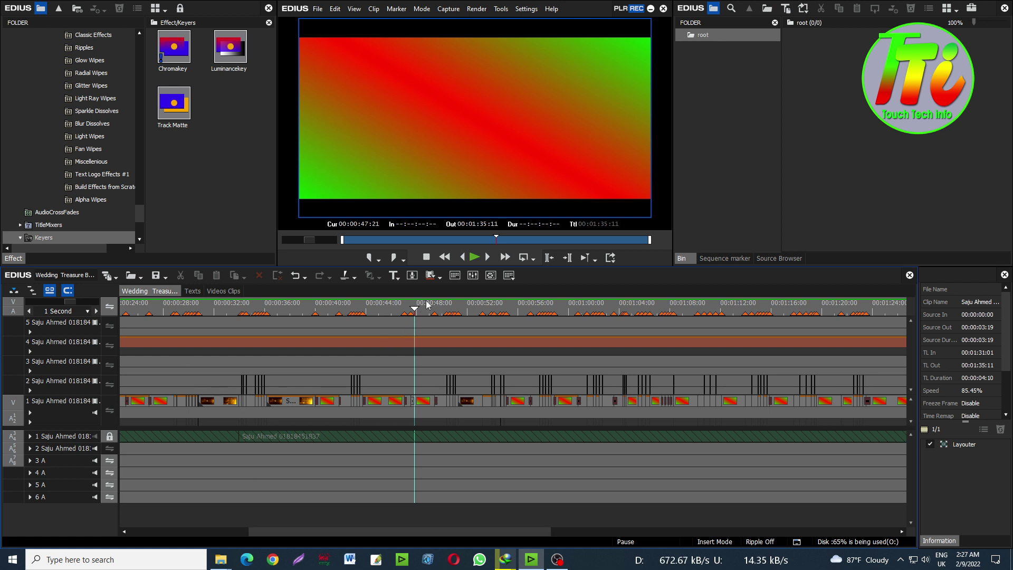
left_click_drag(430, 306, 532, 315)
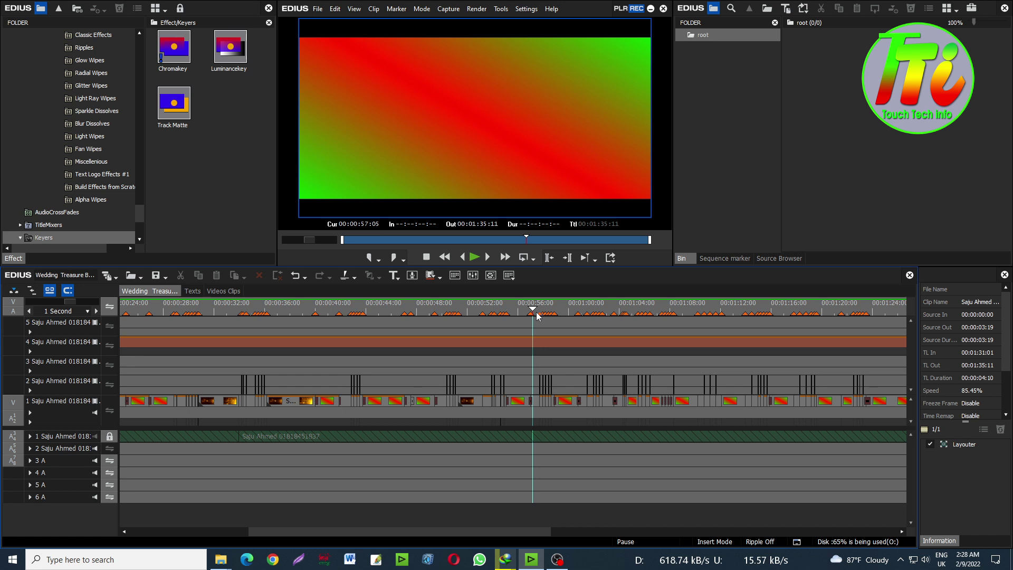
left_click_drag(538, 315, 691, 316)
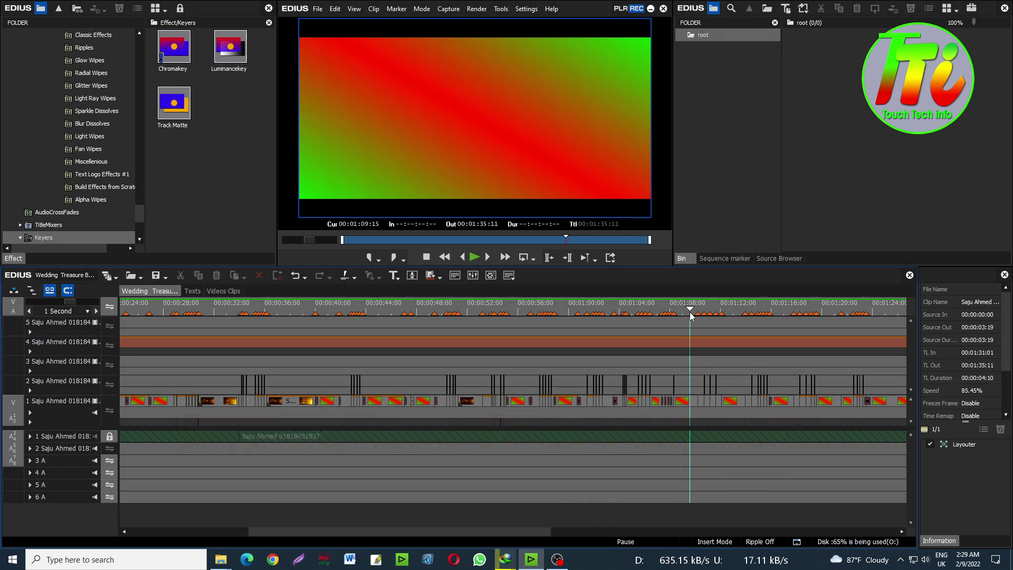
left_click_drag(458, 531, 516, 531)
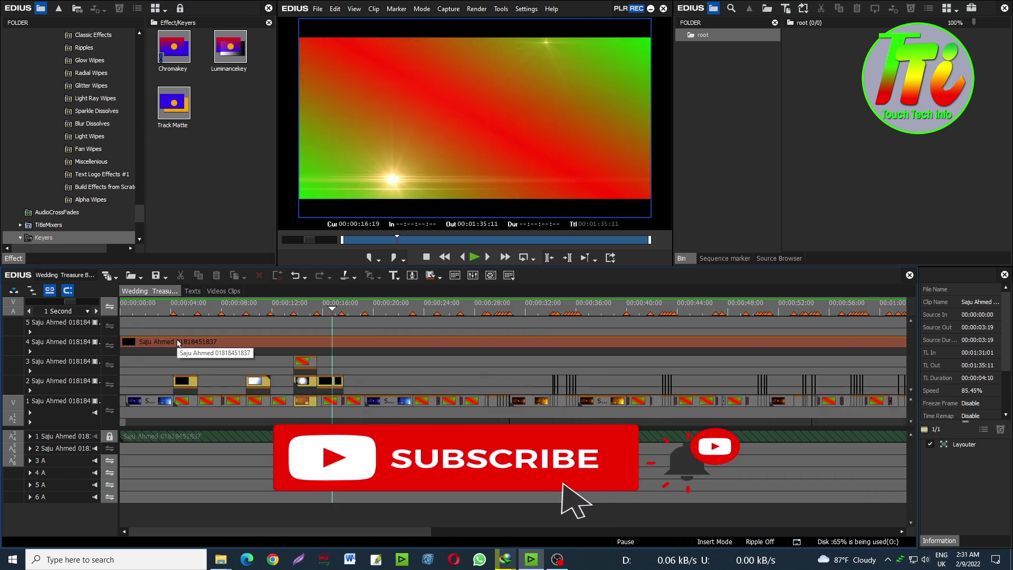
mouse_move(295, 310)
left_mouse_down()
mouse_move(256, 311)
mouse_move(305, 316)
left_mouse_up()
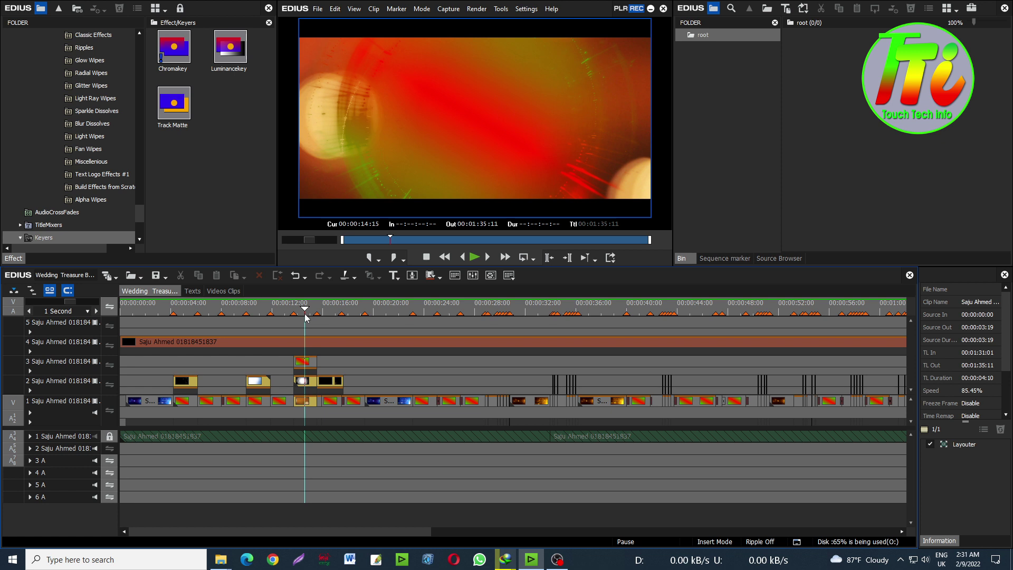
left_click(256, 309)
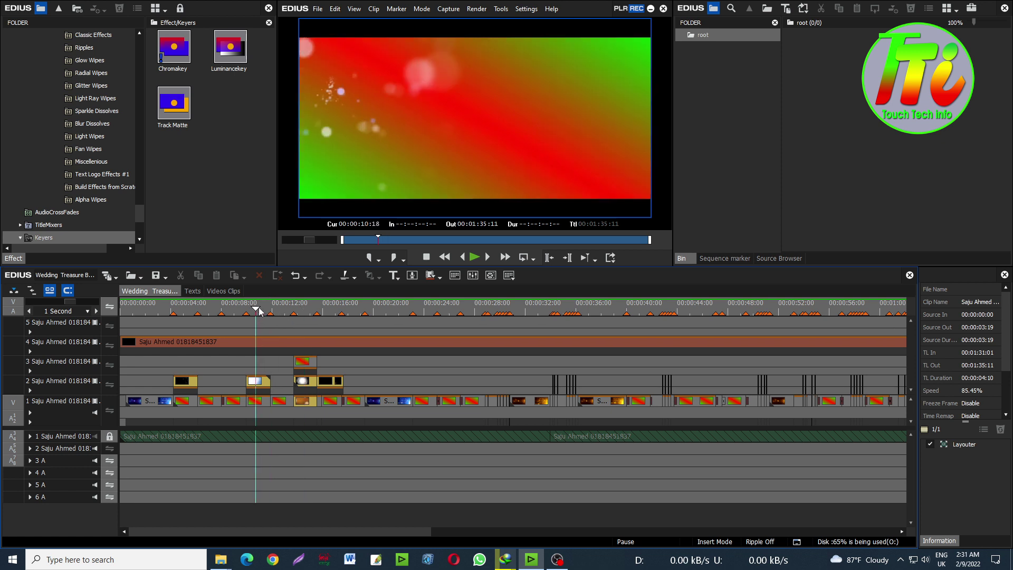
Switch to the Texts sequence and preview its first four title clips, from the presenter title to the groom introduction.
left_click(193, 291)
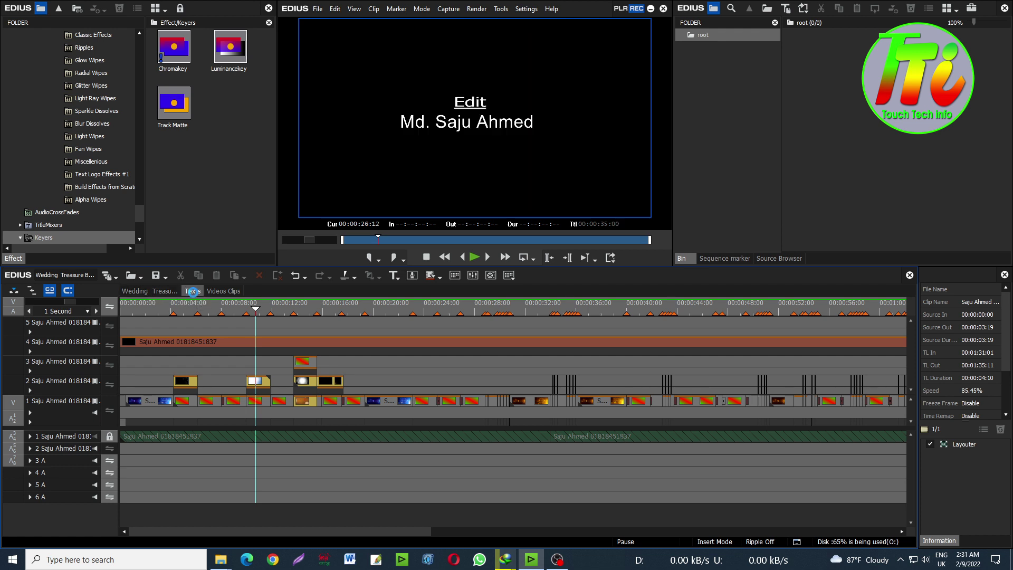
mouse_move(169, 315)
left_mouse_down()
mouse_move(158, 312)
mouse_move(183, 311)
left_mouse_up()
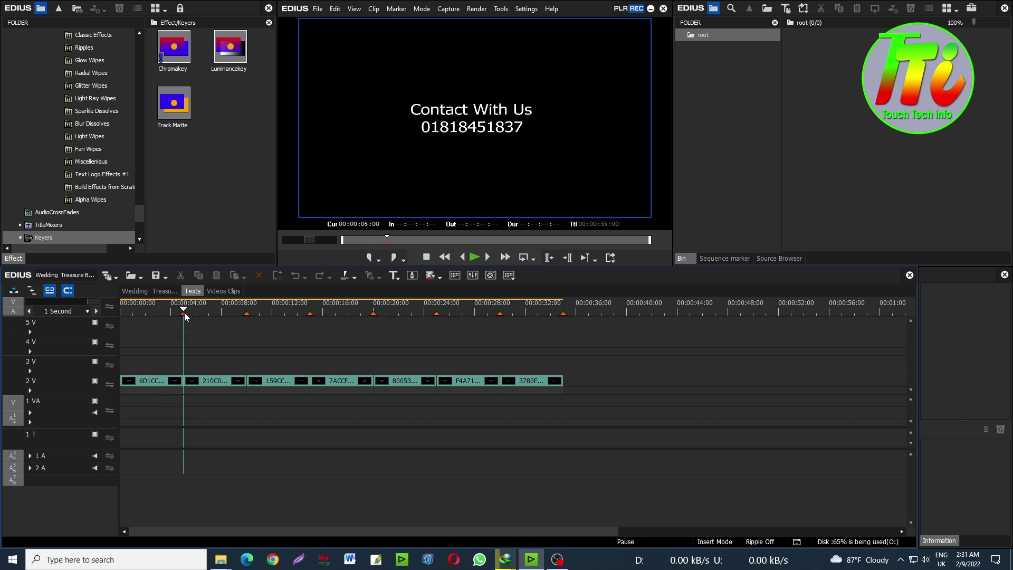
left_click(150, 316)
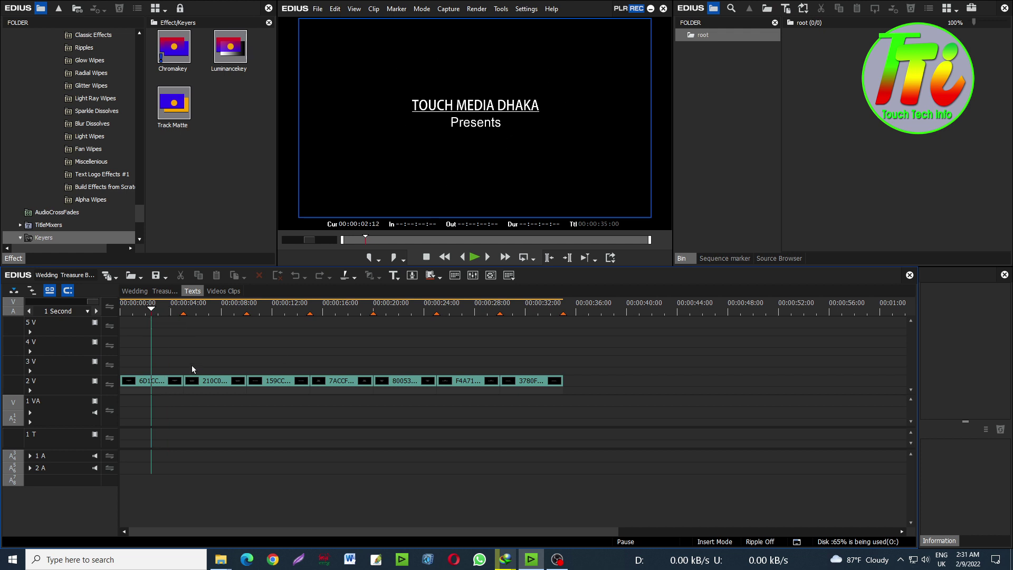
left_click(211, 312)
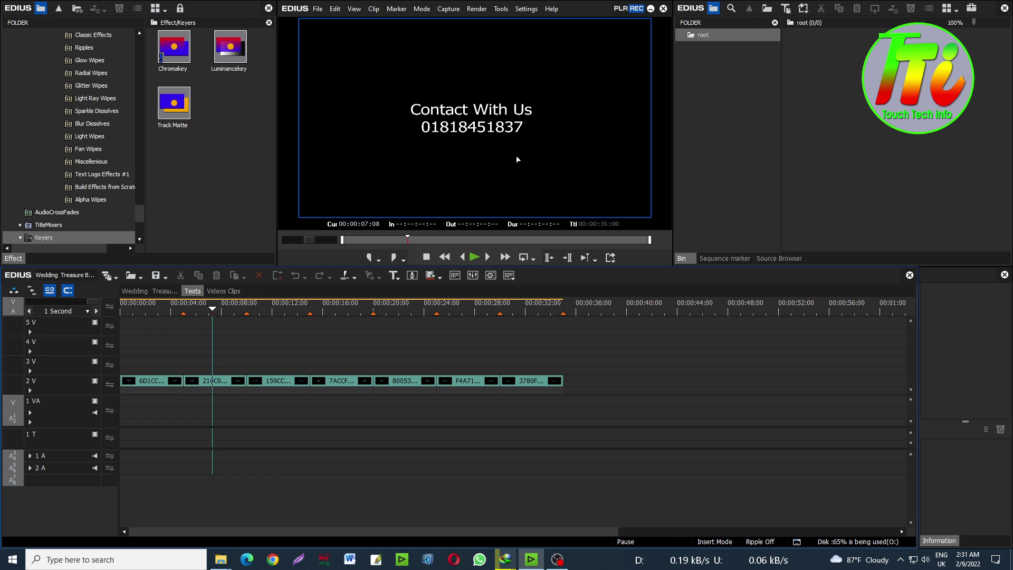
left_click(274, 307)
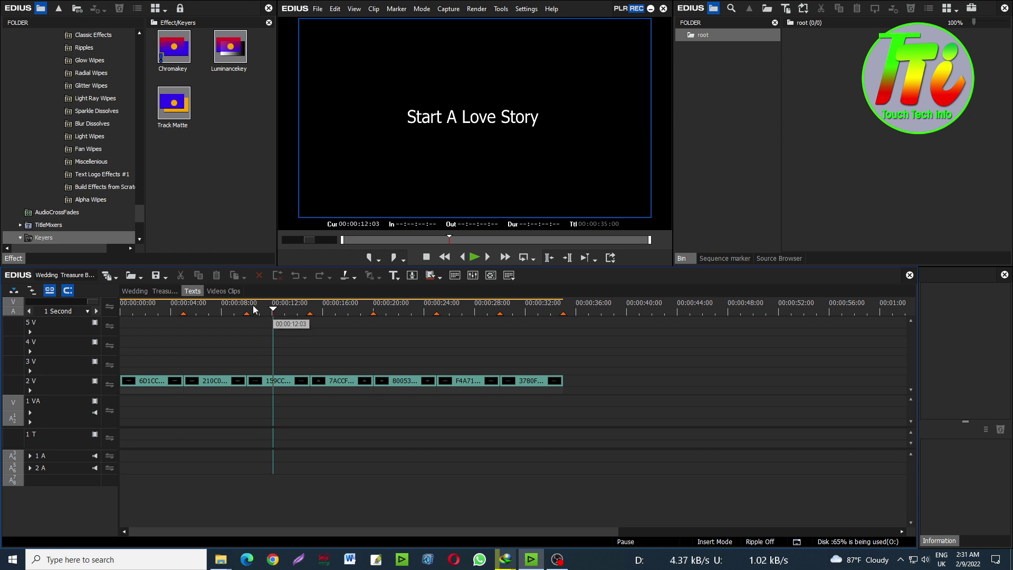
left_click(329, 311)
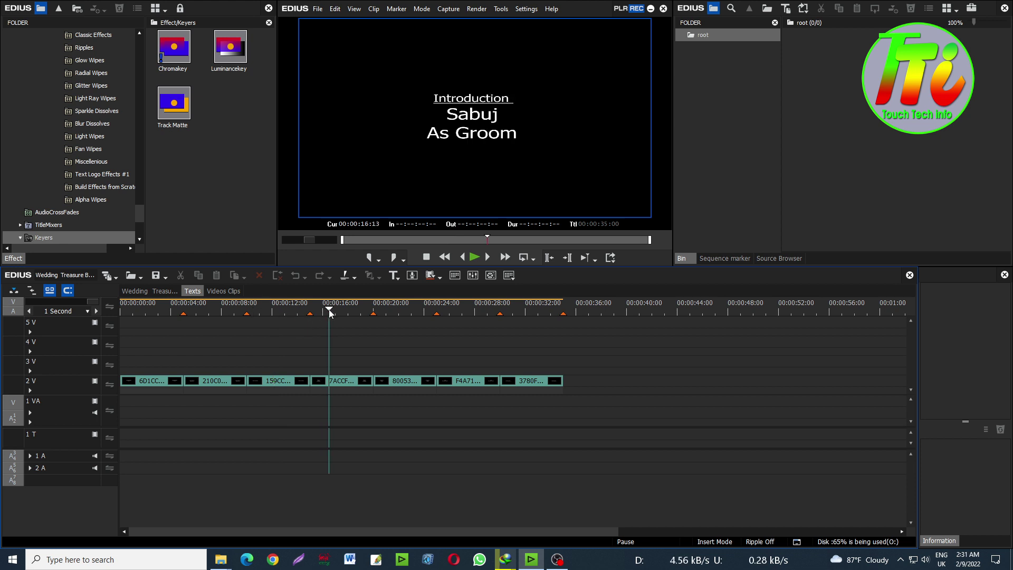
Open the groom introduction title in Quick Titler, close it without saving, and preview the bride and editor credit titles.
left_click(343, 381)
double_click(343, 381)
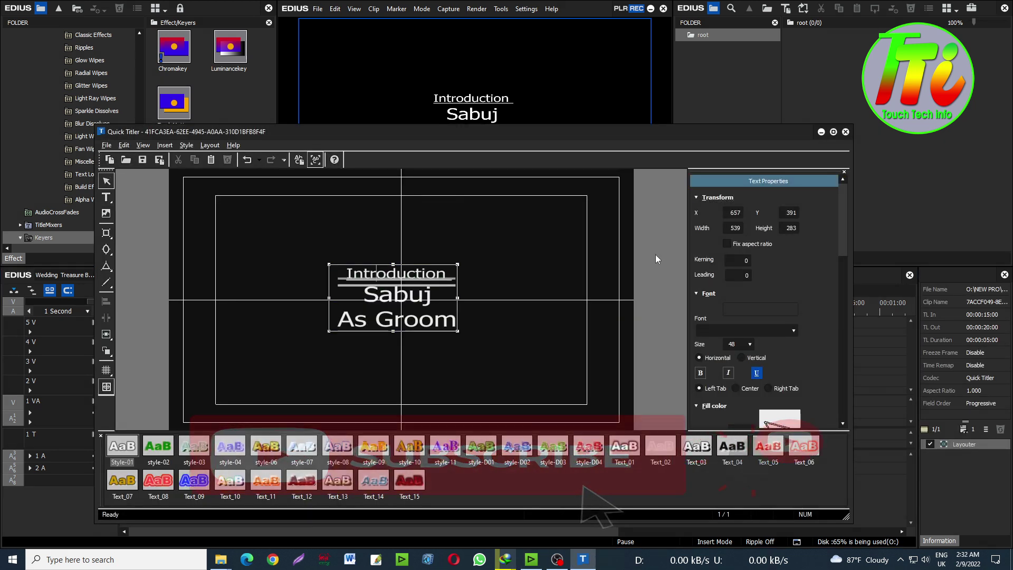
left_click(845, 132)
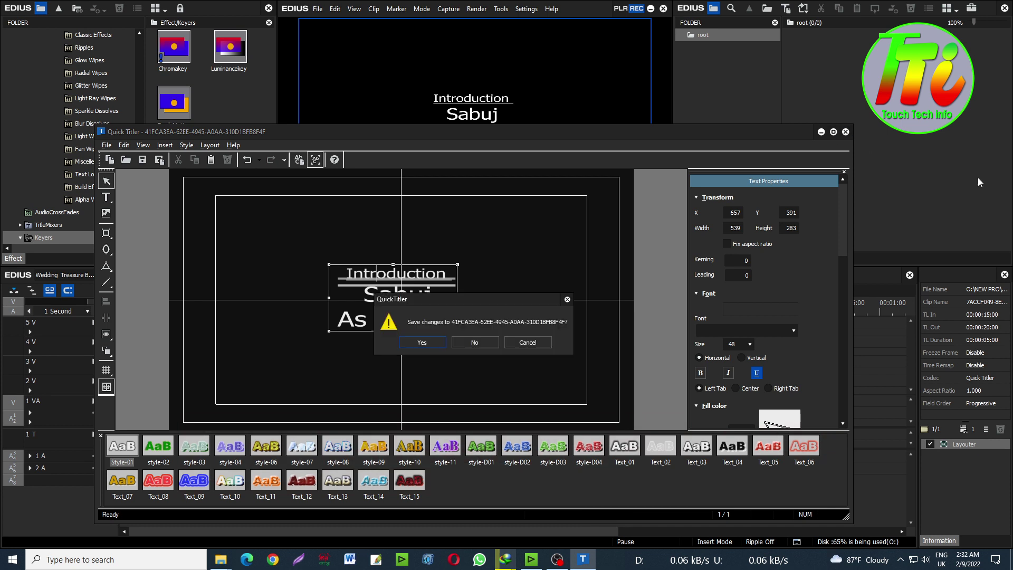
left_click(481, 341)
left_click(394, 316)
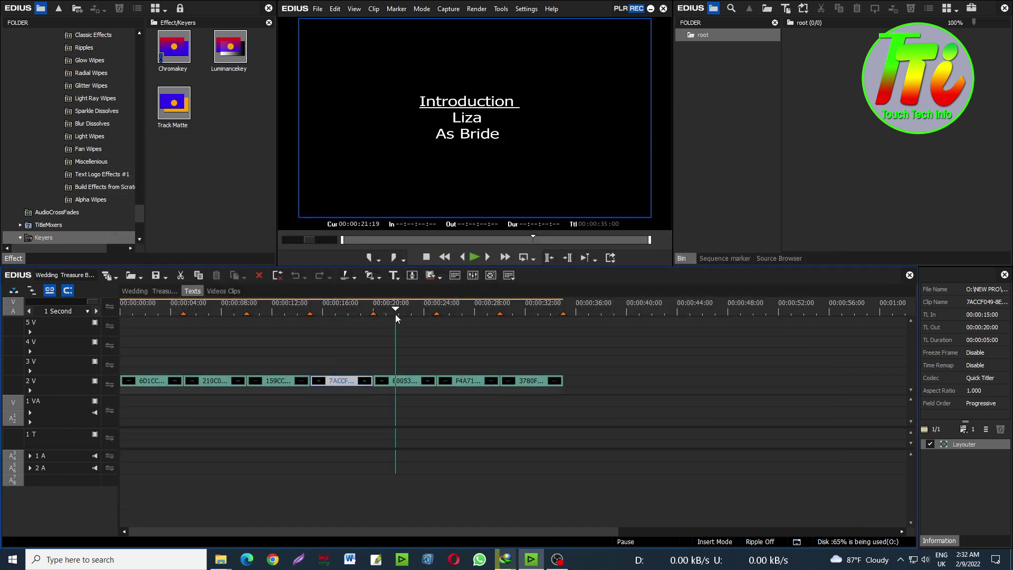
left_click_drag(397, 314, 465, 309)
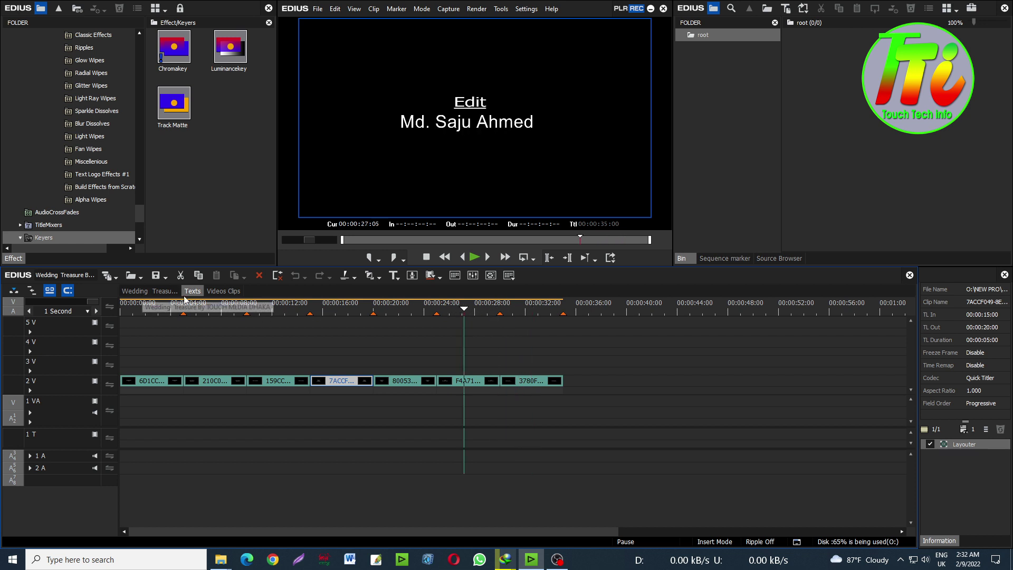
Switch to the Videos Clips sequence and examine its colour matte placeholder clips over roughly the first 14 seconds.
left_click(223, 291)
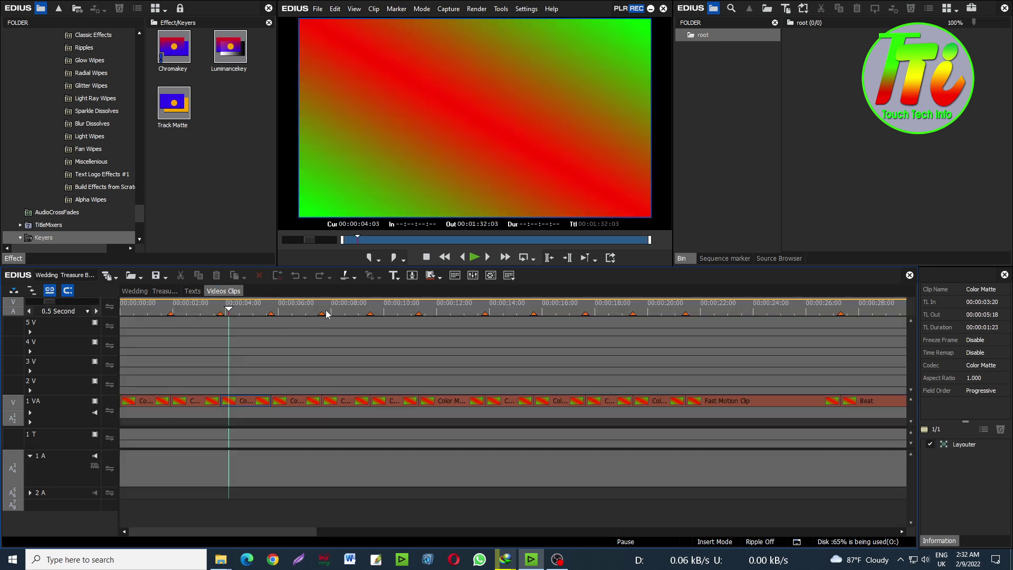
left_click_drag(334, 311, 169, 351)
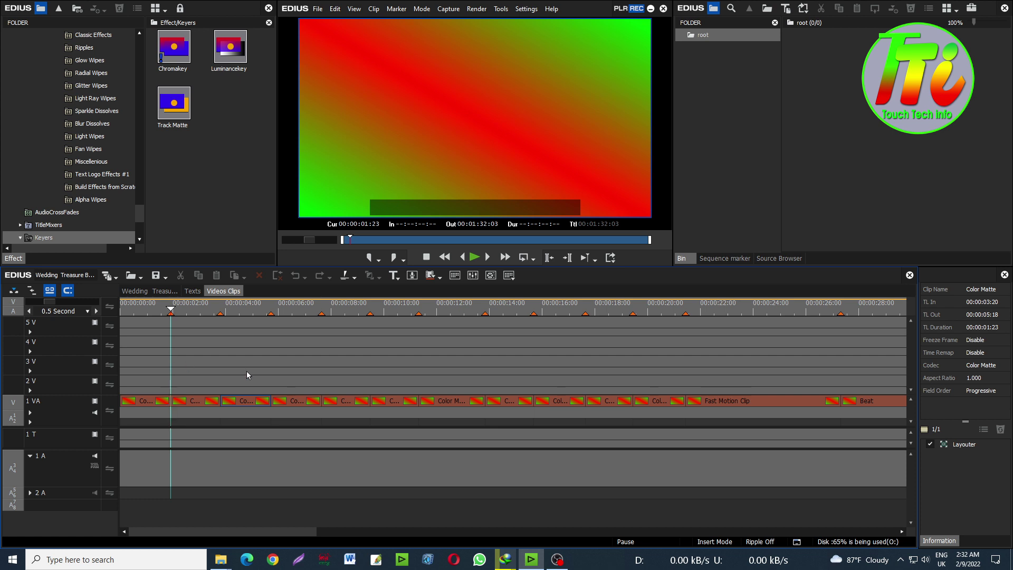
mouse_move(157, 311)
left_mouse_down()
mouse_move(139, 314)
mouse_move(170, 321)
left_mouse_up()
left_click(195, 311)
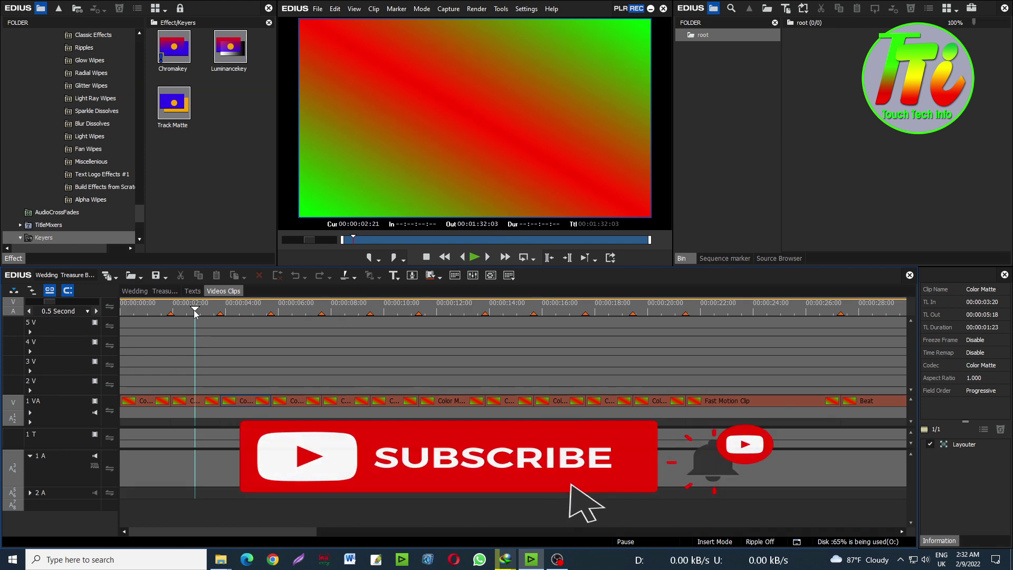
left_click_drag(236, 312, 450, 349)
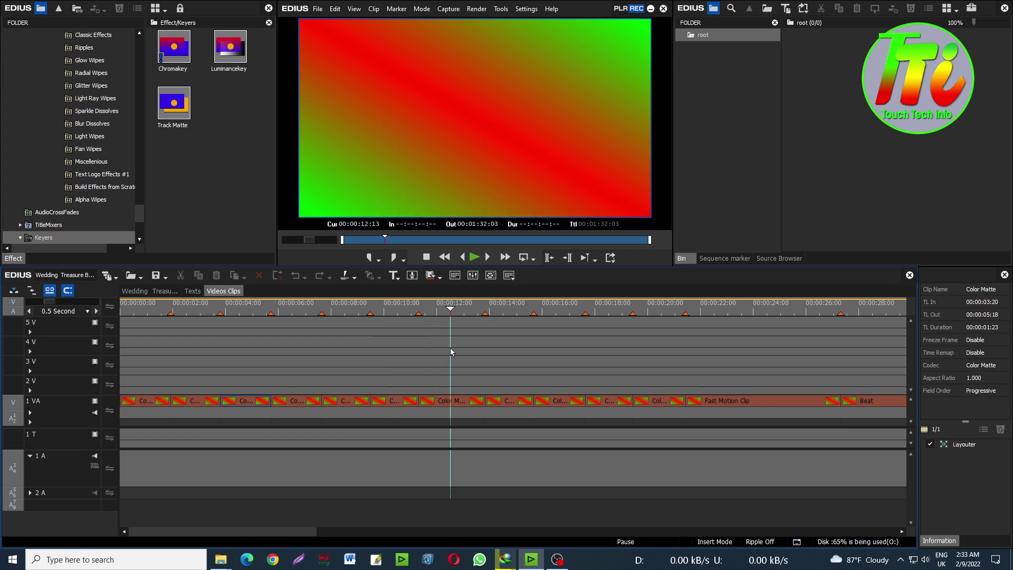
left_click(420, 309)
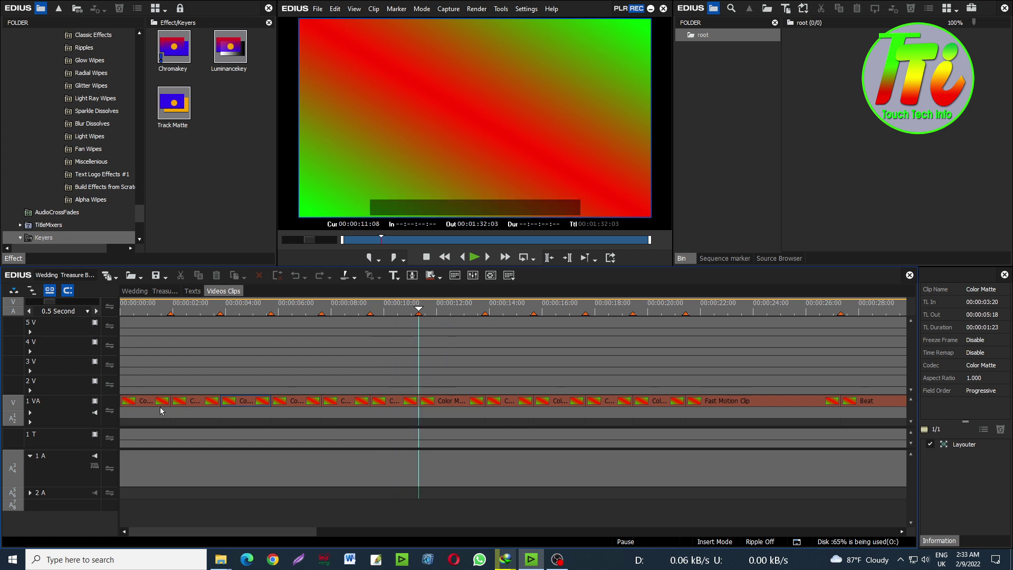
left_click(486, 312)
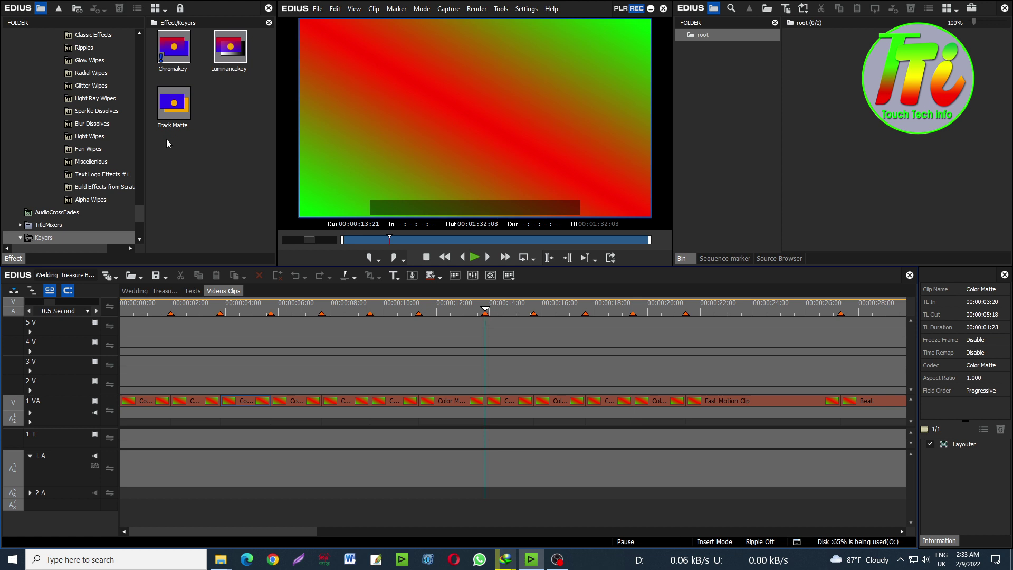
Return to the main wedding sequence and scrub it to about 34 seconds, past the contact title.
left_click(156, 290)
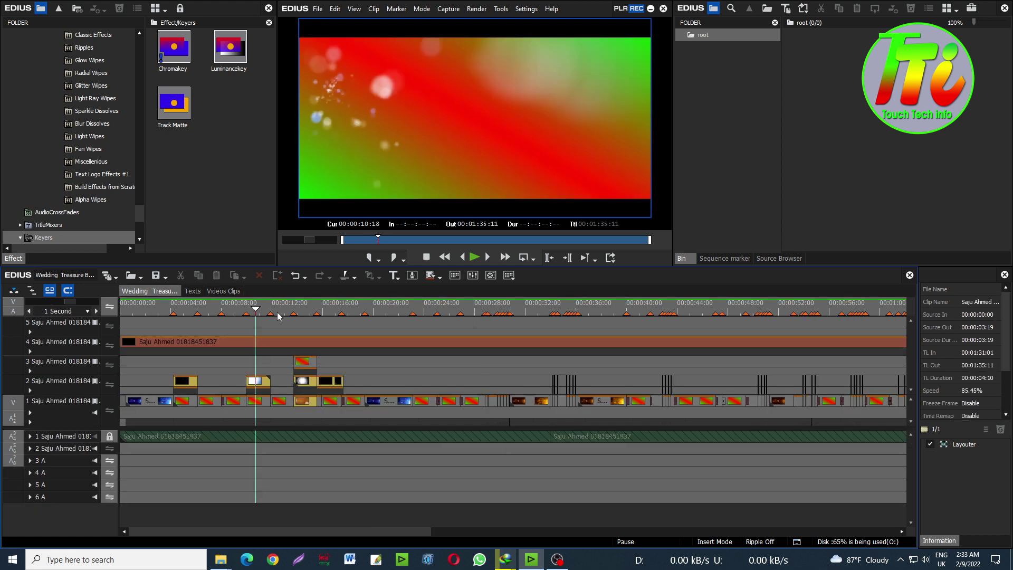
left_click_drag(295, 310, 401, 312)
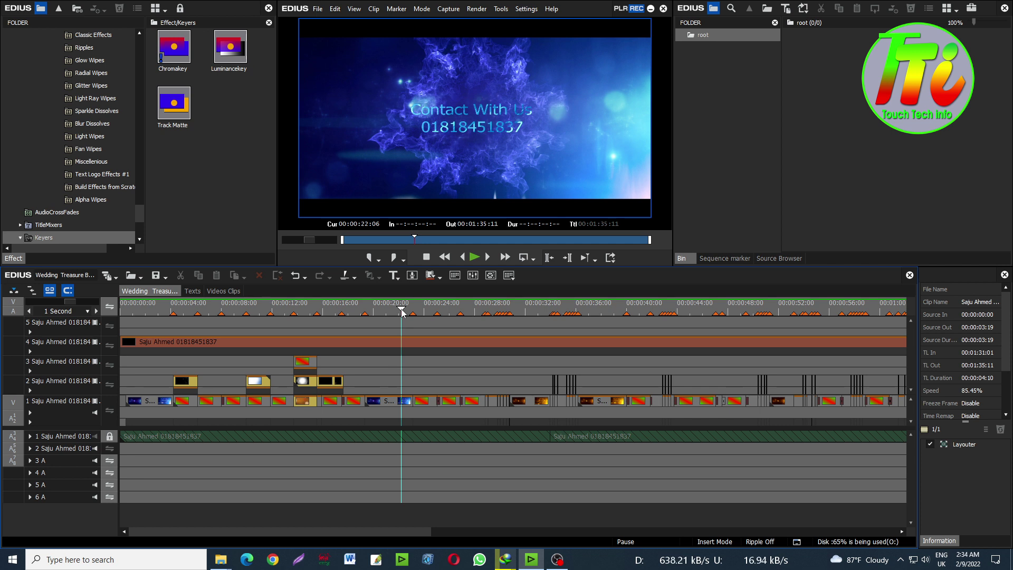
left_click_drag(401, 311, 552, 323)
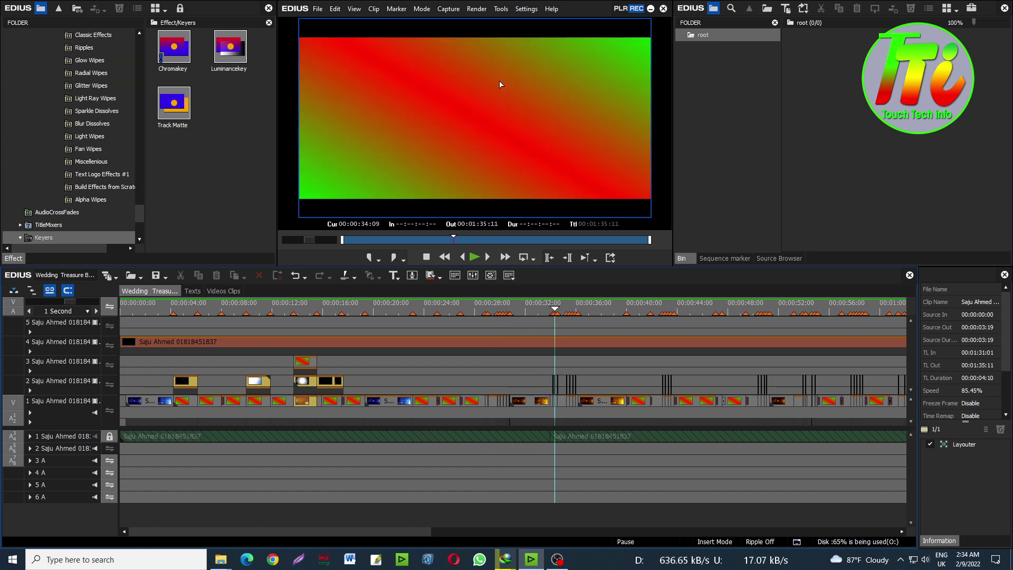
Minimize the editor and check the file size of the Wedding Treasure archive on the desktop in its properties.
left_click(651, 8)
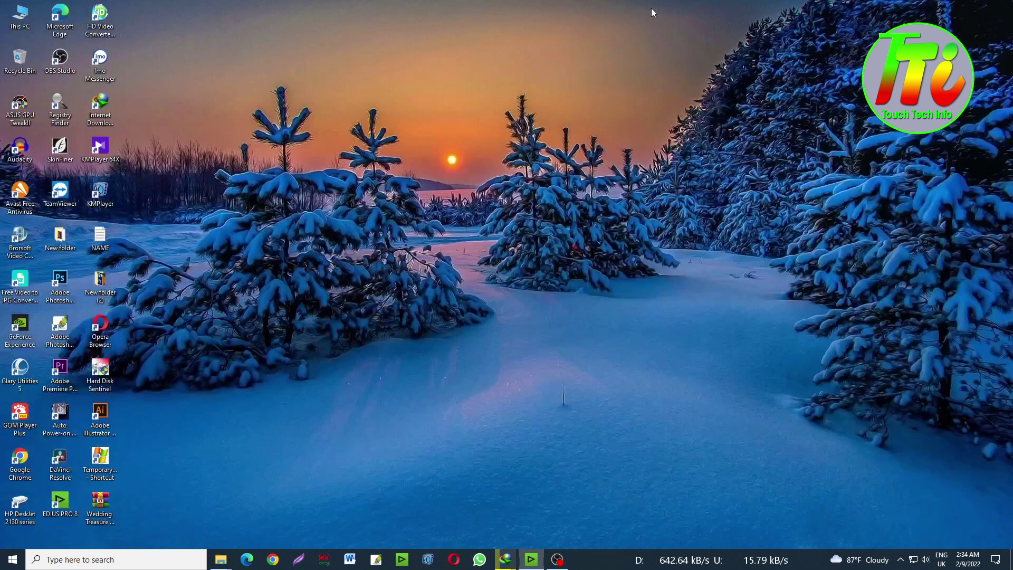
right_click(106, 502)
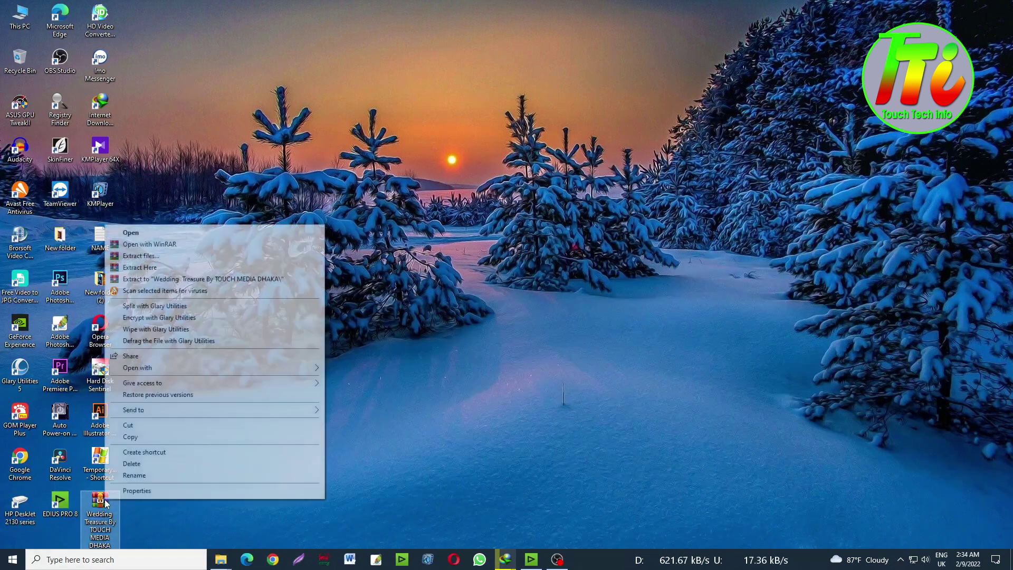
left_click(132, 491)
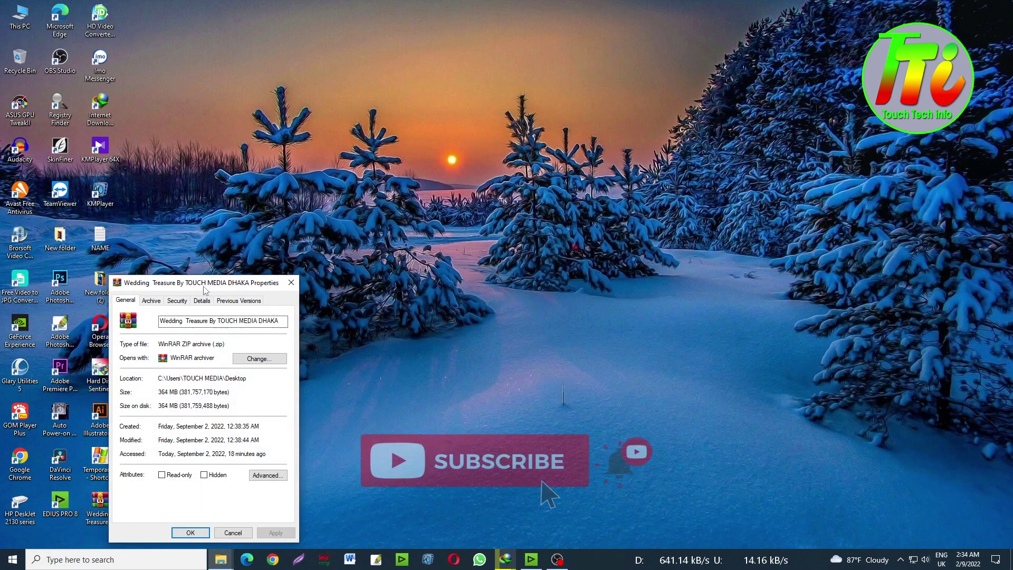
left_click_drag(222, 281, 381, 234)
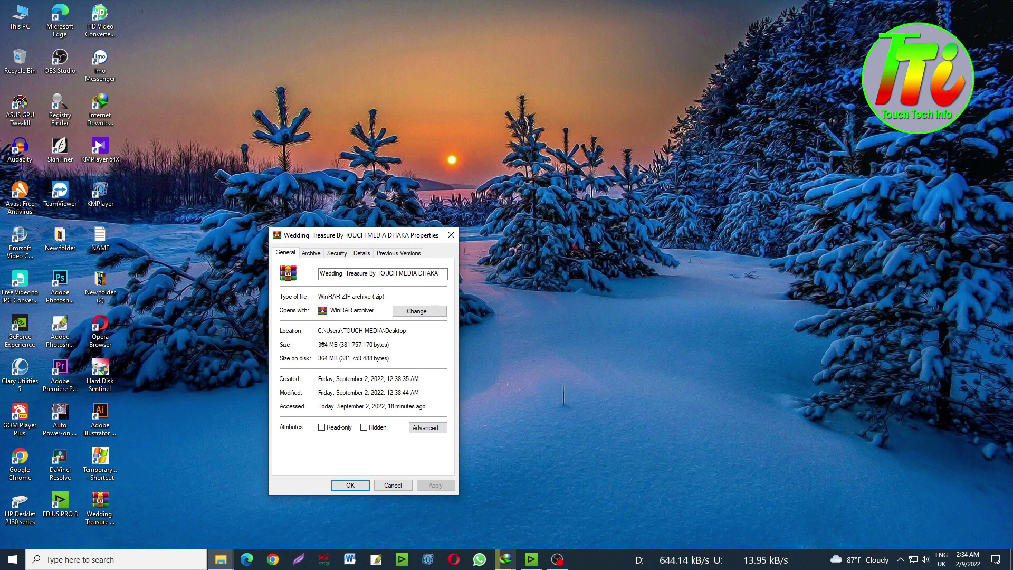
left_click(451, 235)
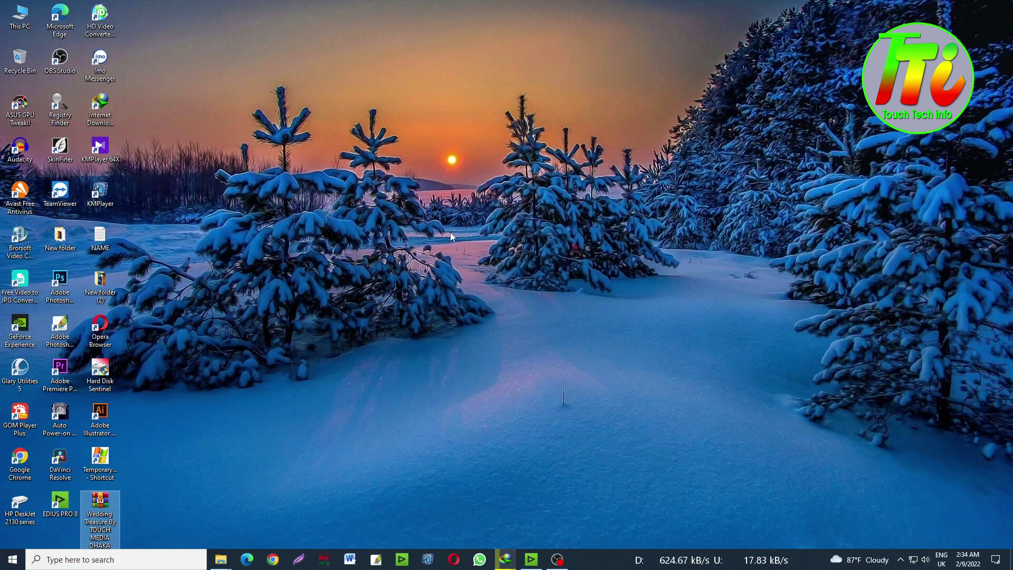
Switch back to EDIUS and scrub the rest of the wedding sequence to the Coming Soon title at about 1:33.
left_click(530, 560)
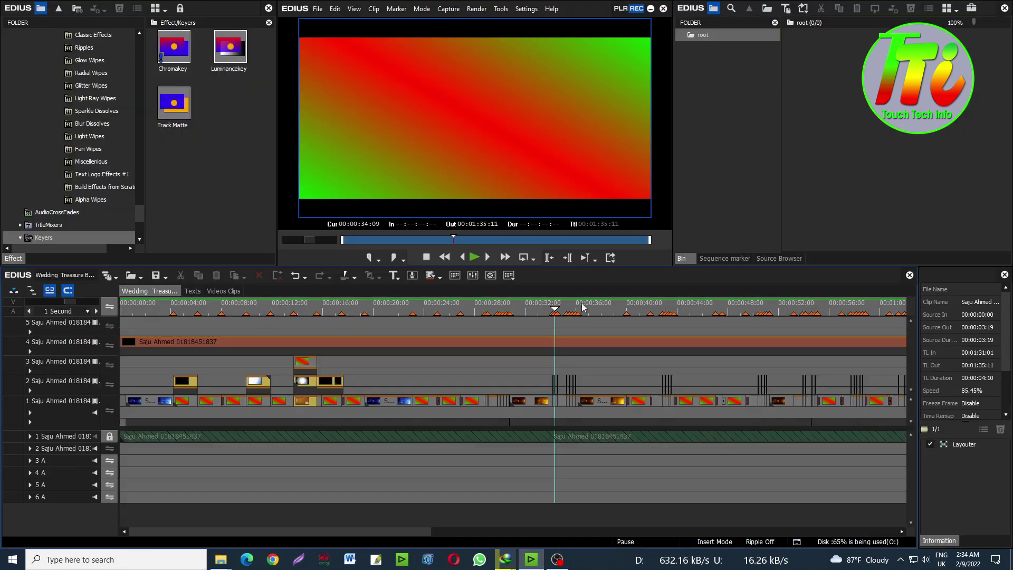
left_click_drag(583, 307, 738, 315)
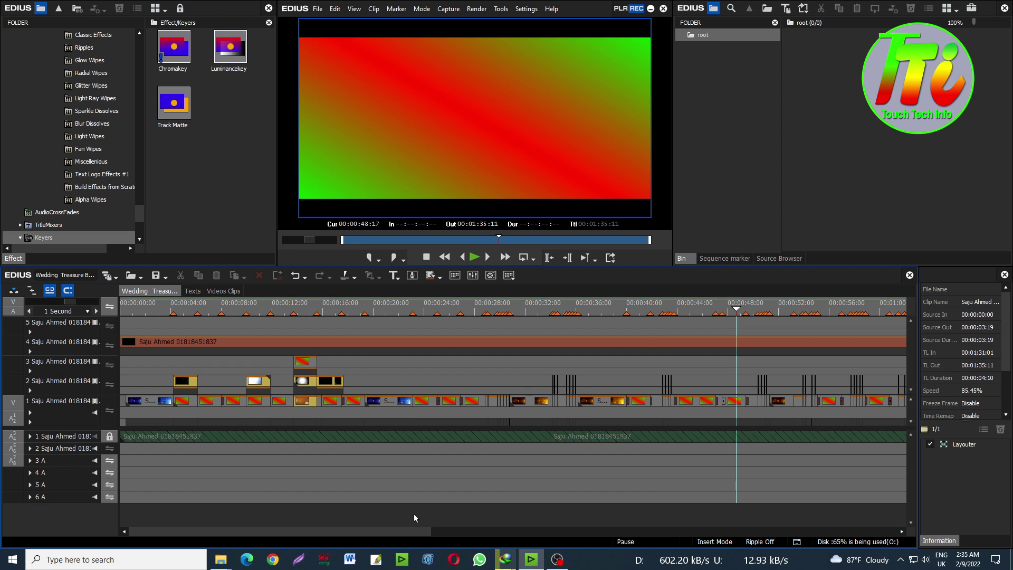
left_click_drag(396, 531, 463, 536)
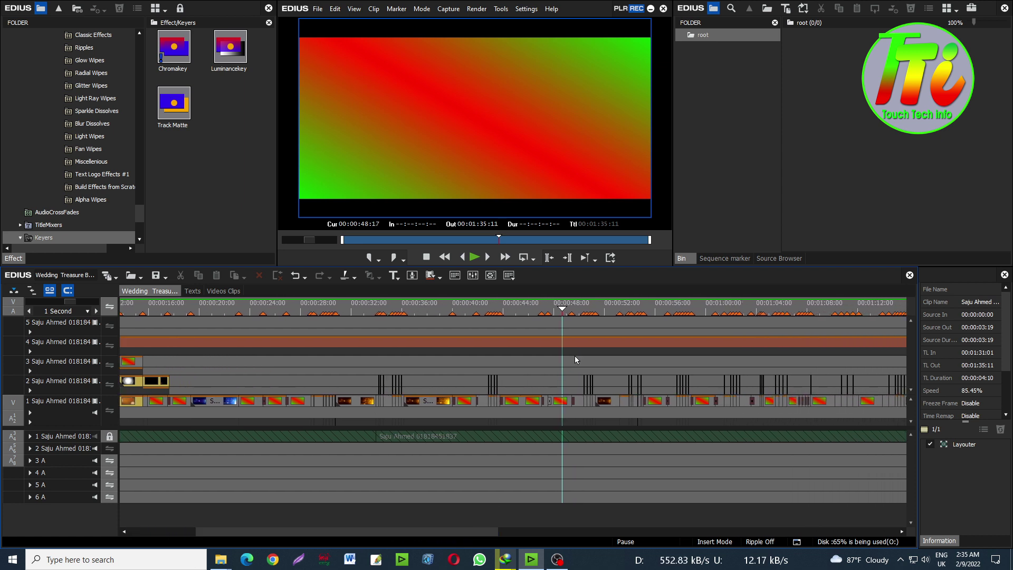
left_click(607, 311)
left_click(642, 313)
left_click_drag(642, 313, 823, 323)
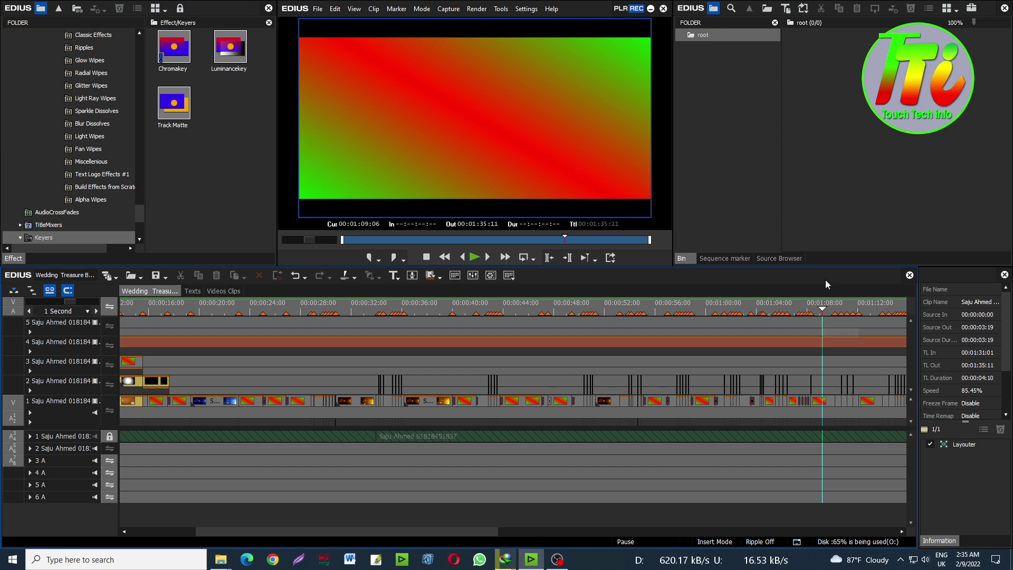
left_click_drag(383, 533, 512, 533)
left_click_drag(757, 308, 798, 312)
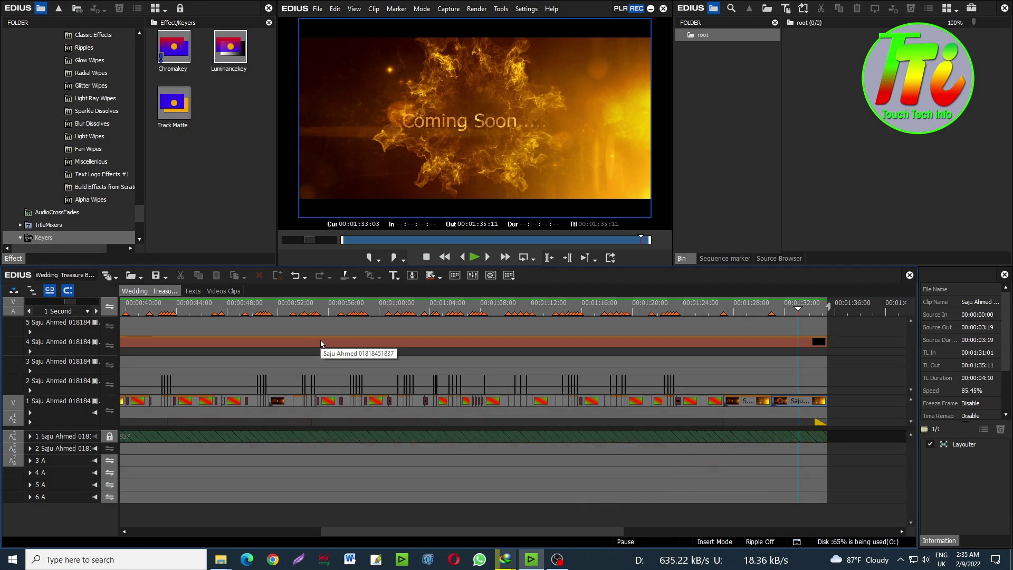
left_click_drag(375, 532, 416, 534)
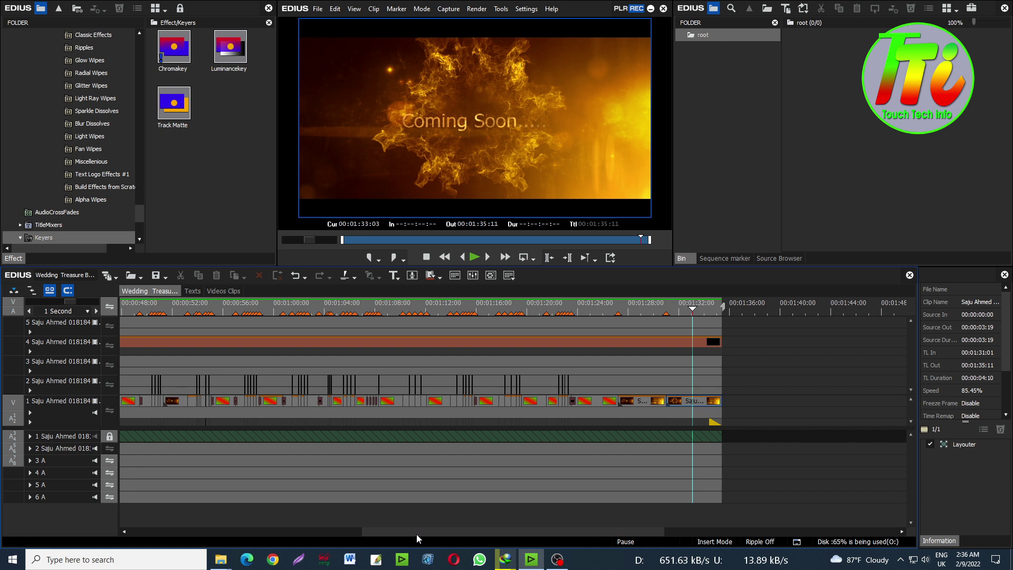